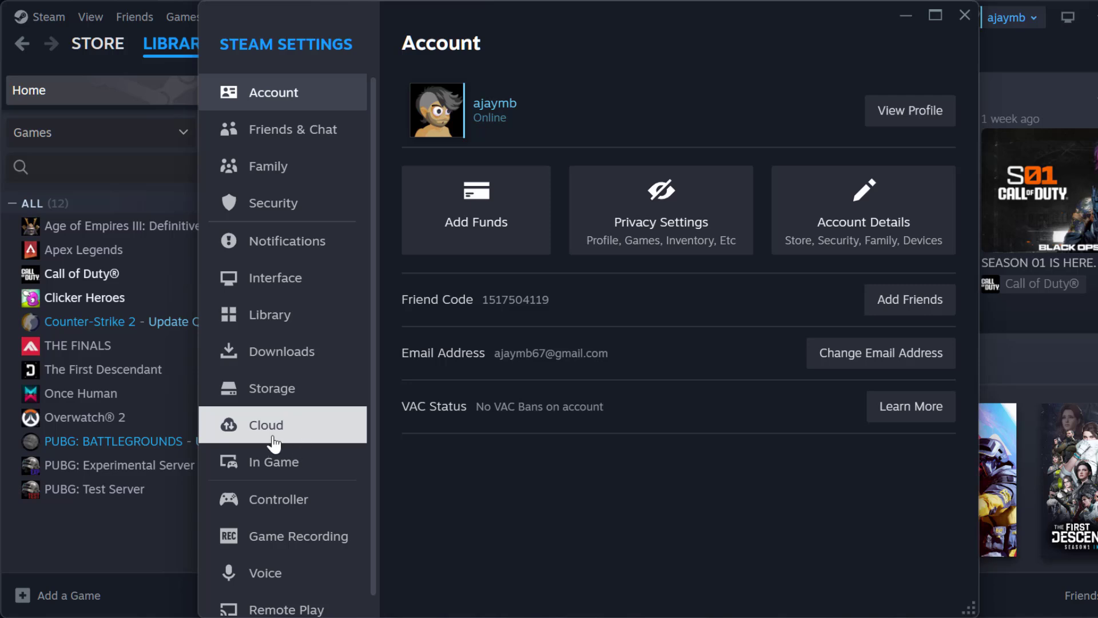
# Enable Steam Cloud synchronization in the Cloud settings
pyautogui.click(301, 441)
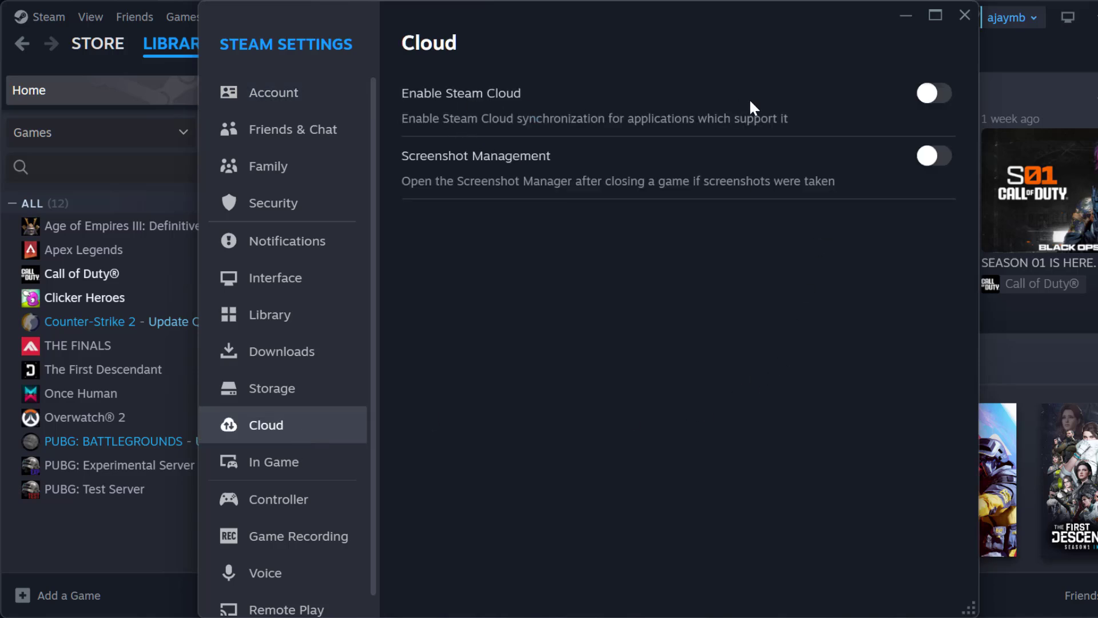
pyautogui.click(921, 96)
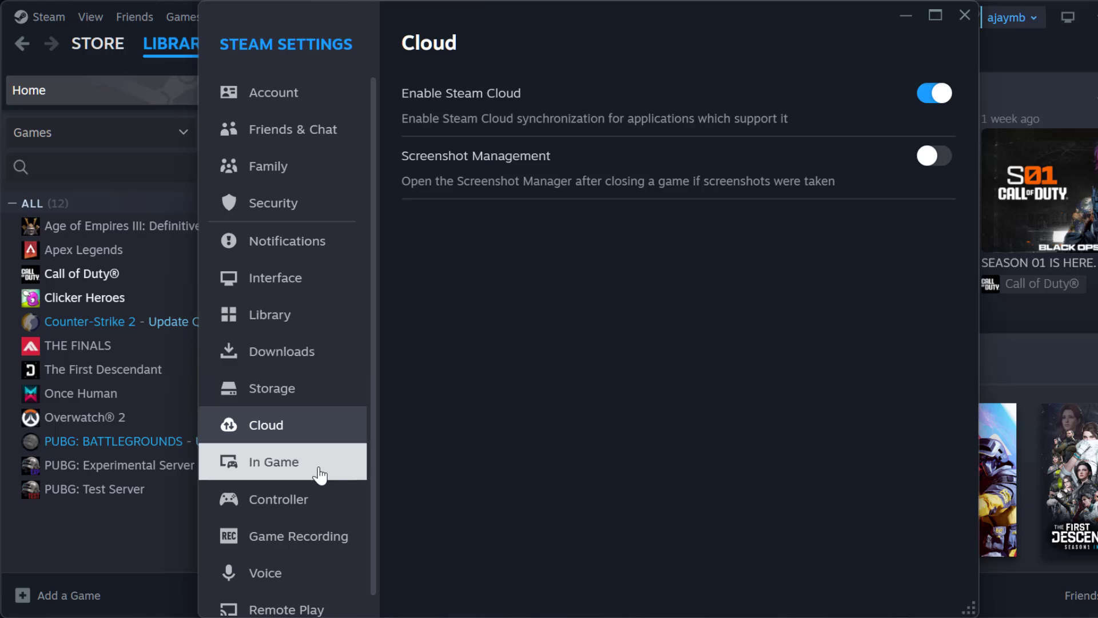
# Repair the Steam library folder on Local Drive (C:), allowing Steam Client Service to make changes, and close the settings
pyautogui.click(303, 383)
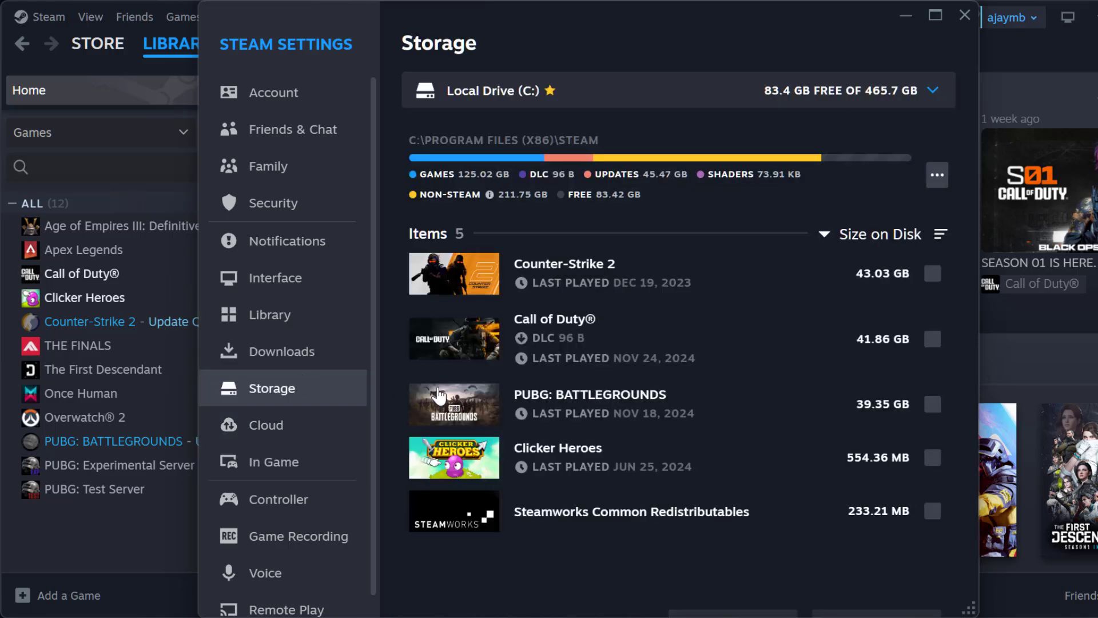
pyautogui.click(936, 174)
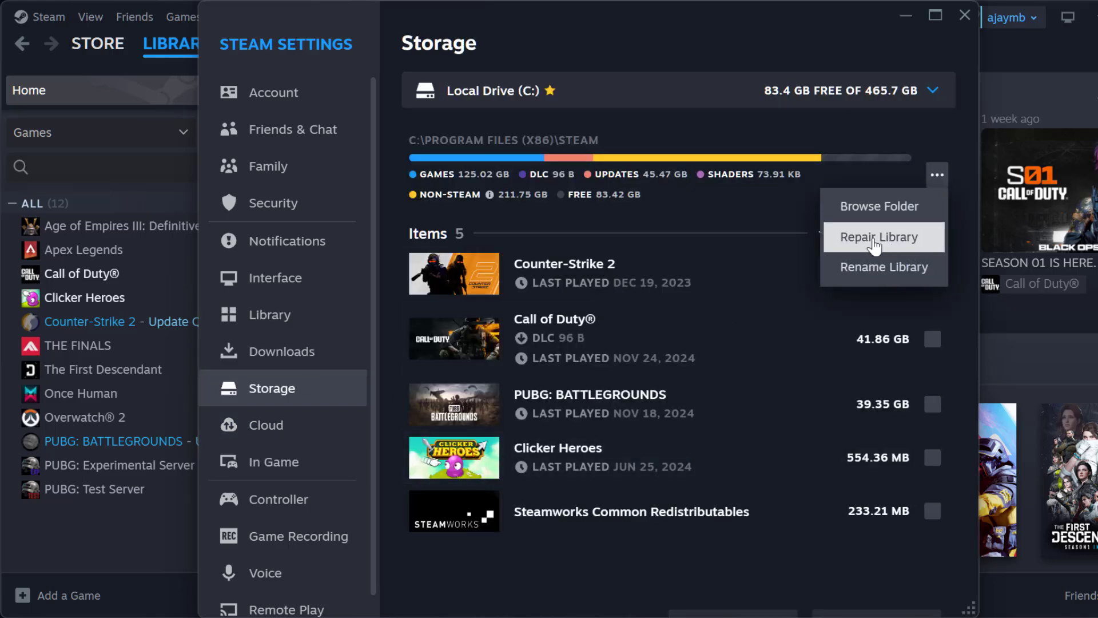
pyautogui.click(908, 238)
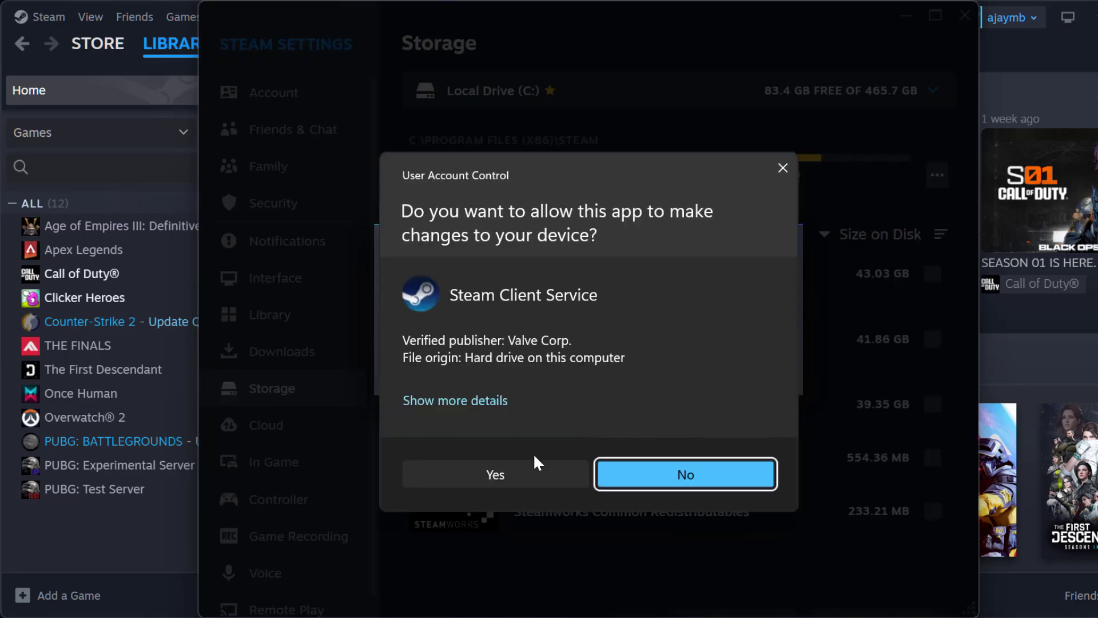
pyautogui.click(533, 461)
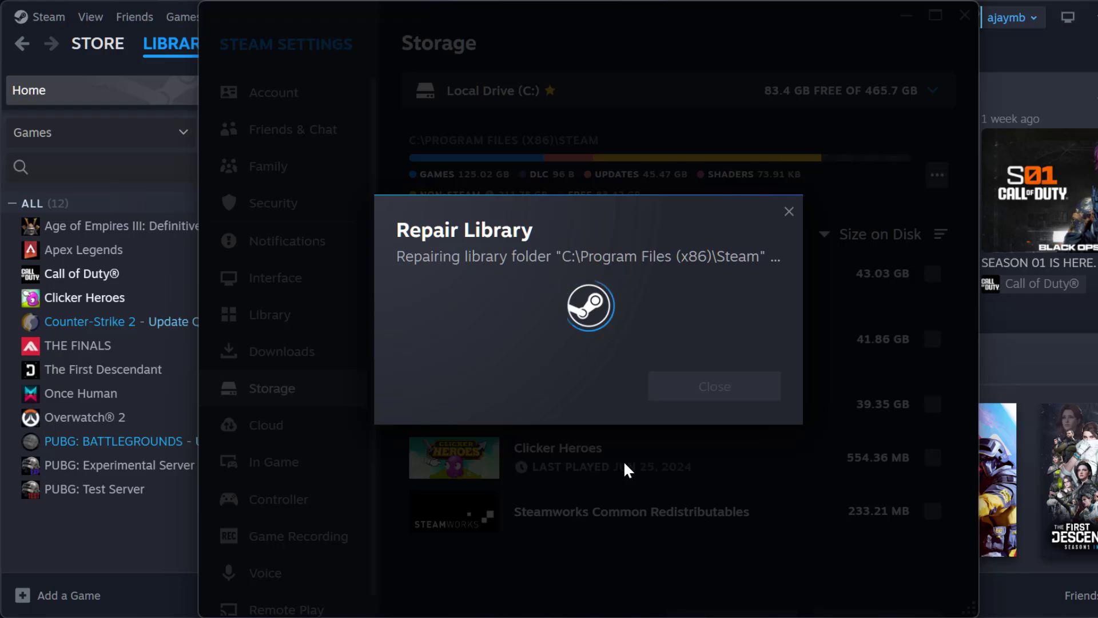
pyautogui.click(766, 362)
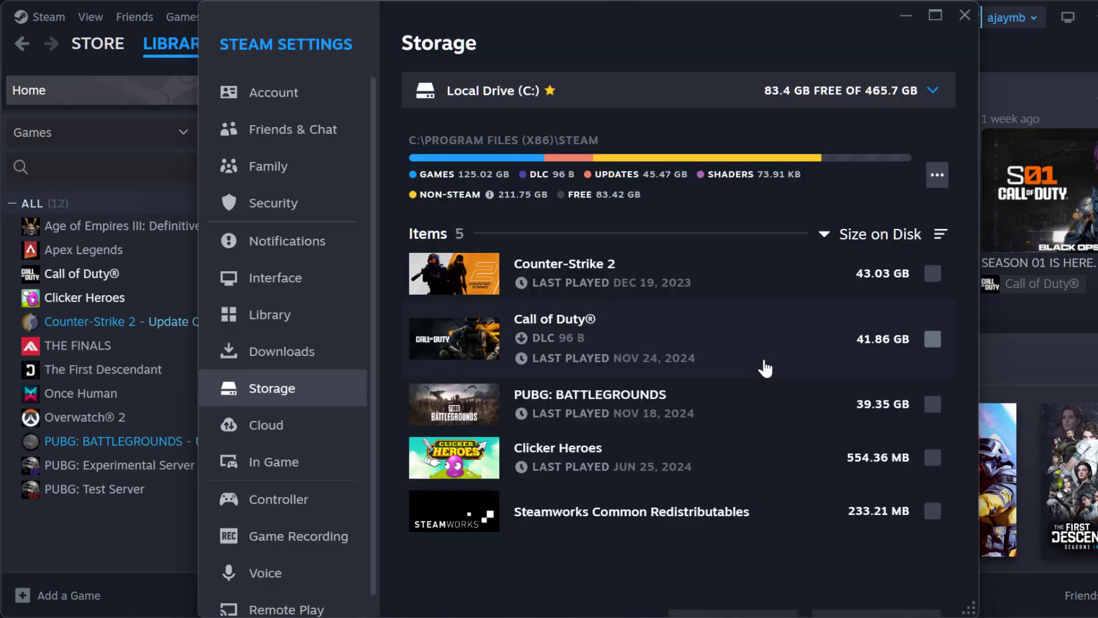
pyautogui.click(964, 15)
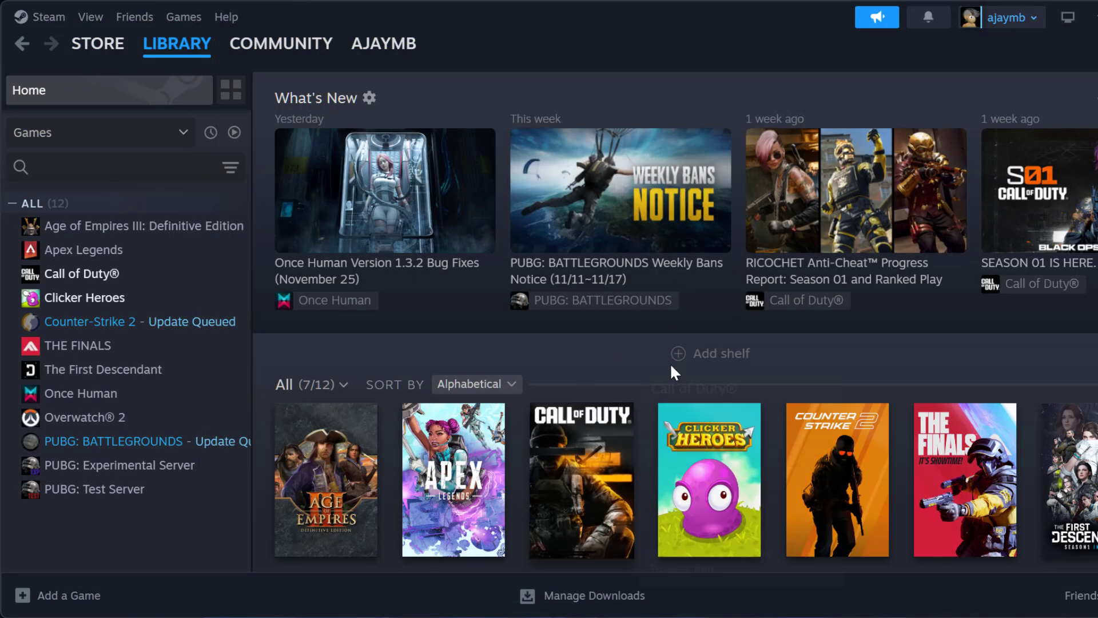
pyautogui.moveTo(678, 430)
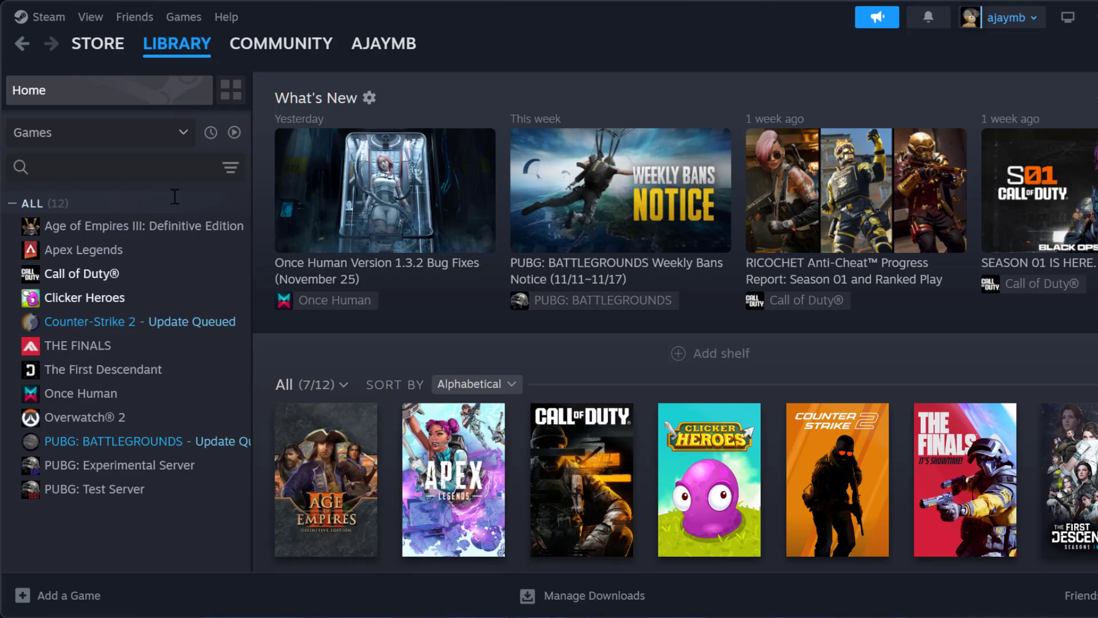
# Delete all Steam web browser data in the In Game settings and confirm the deletion
pyautogui.click(47, 18)
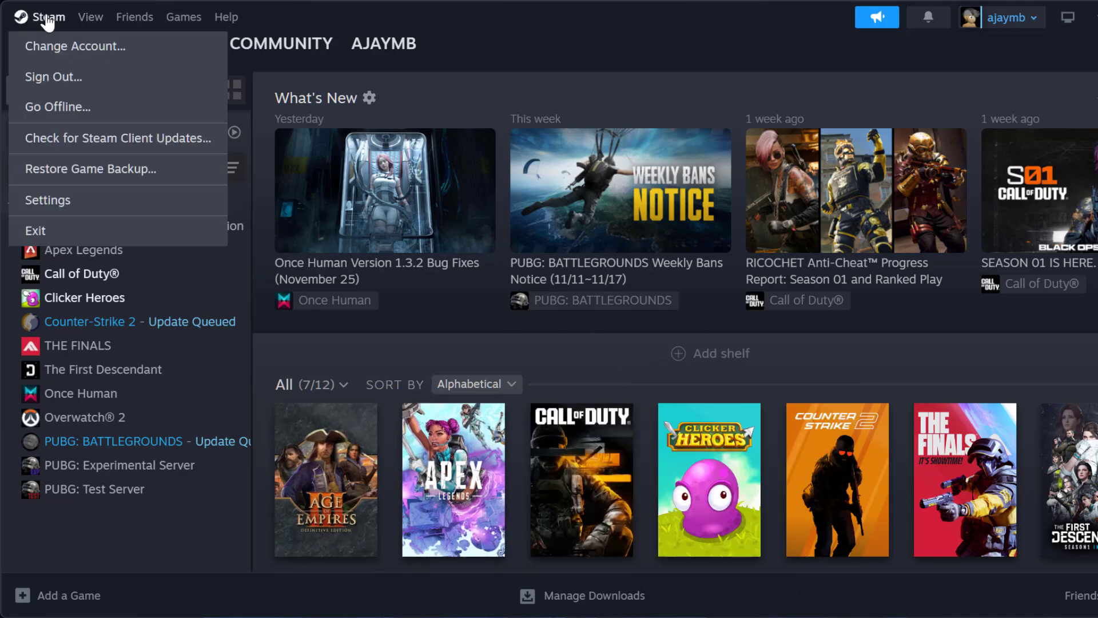
pyautogui.click(98, 204)
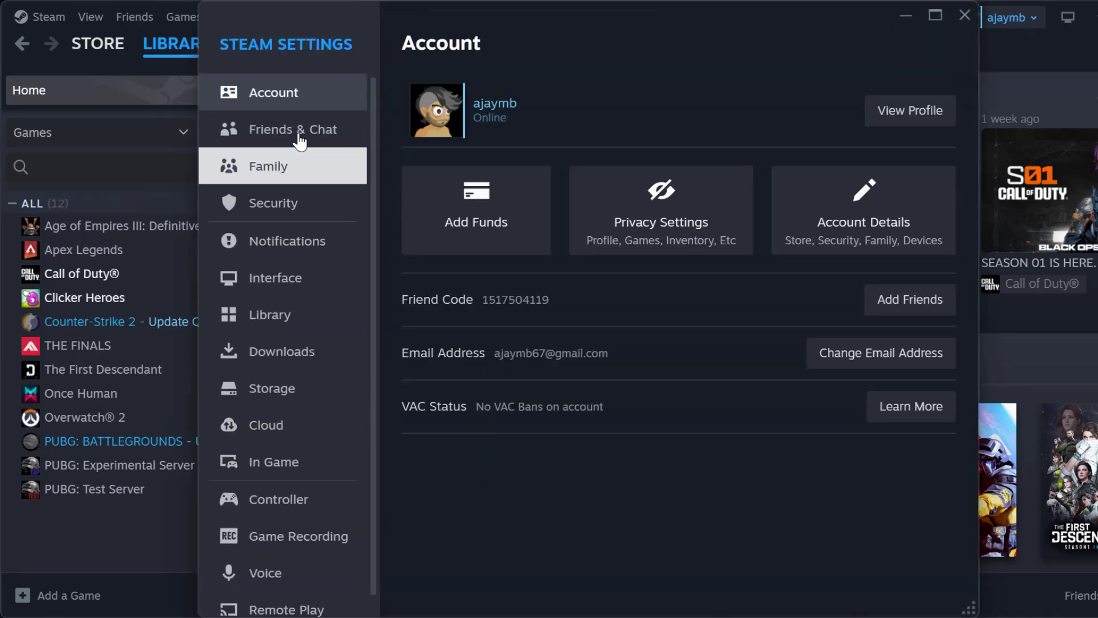
pyautogui.click(274, 468)
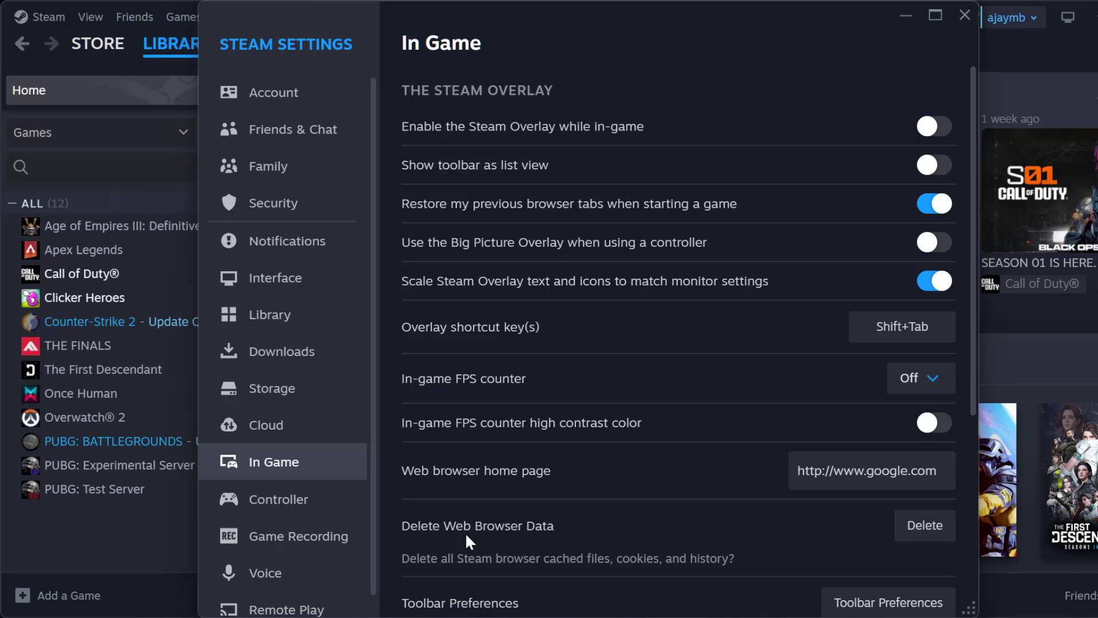
pyautogui.click(918, 529)
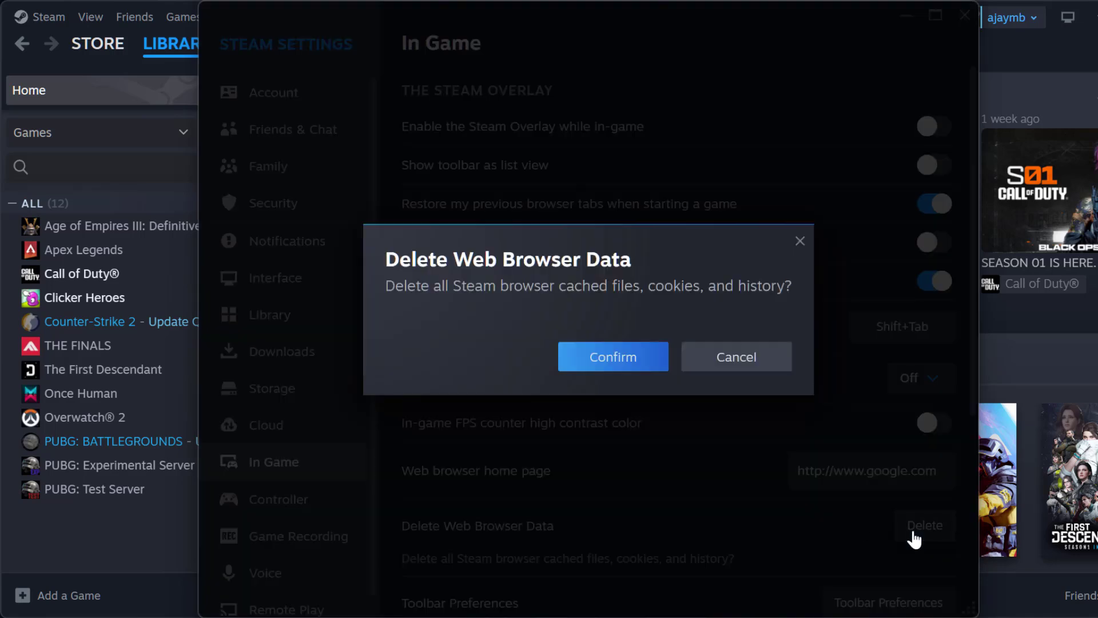
pyautogui.click(592, 359)
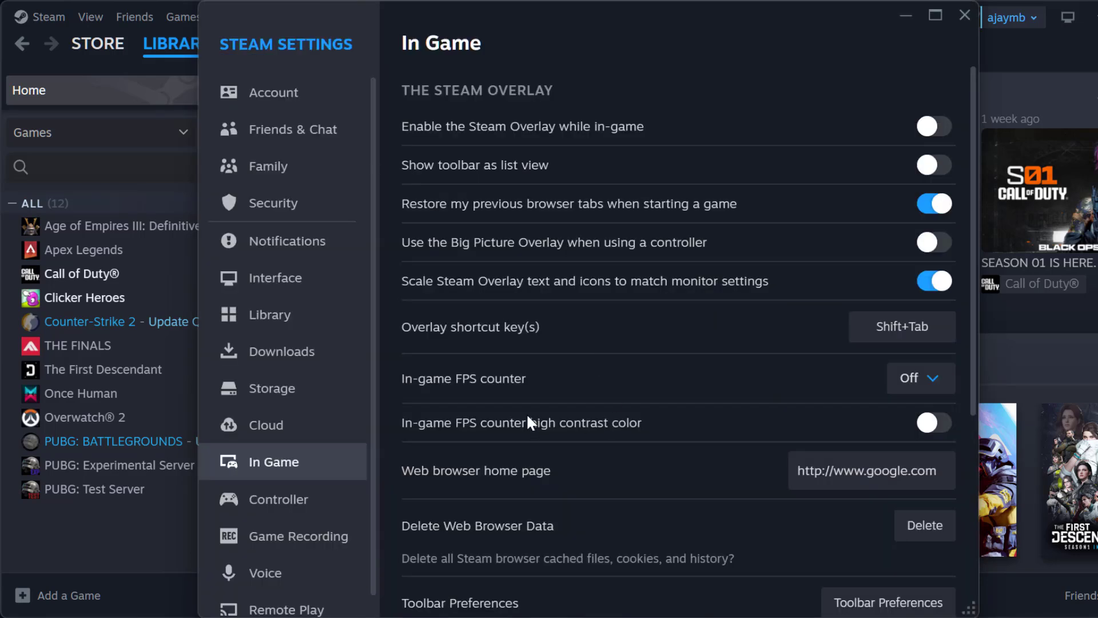
# Clear the download cache in the Downloads settings and confirm it
pyautogui.click(256, 352)
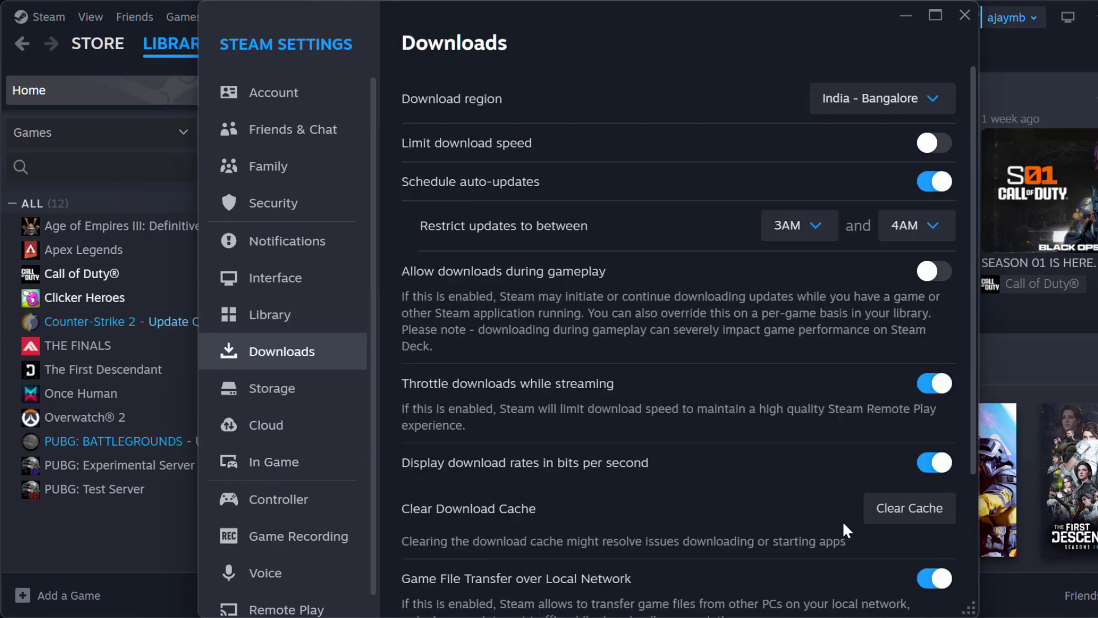
pyautogui.click(920, 515)
pyautogui.click(704, 365)
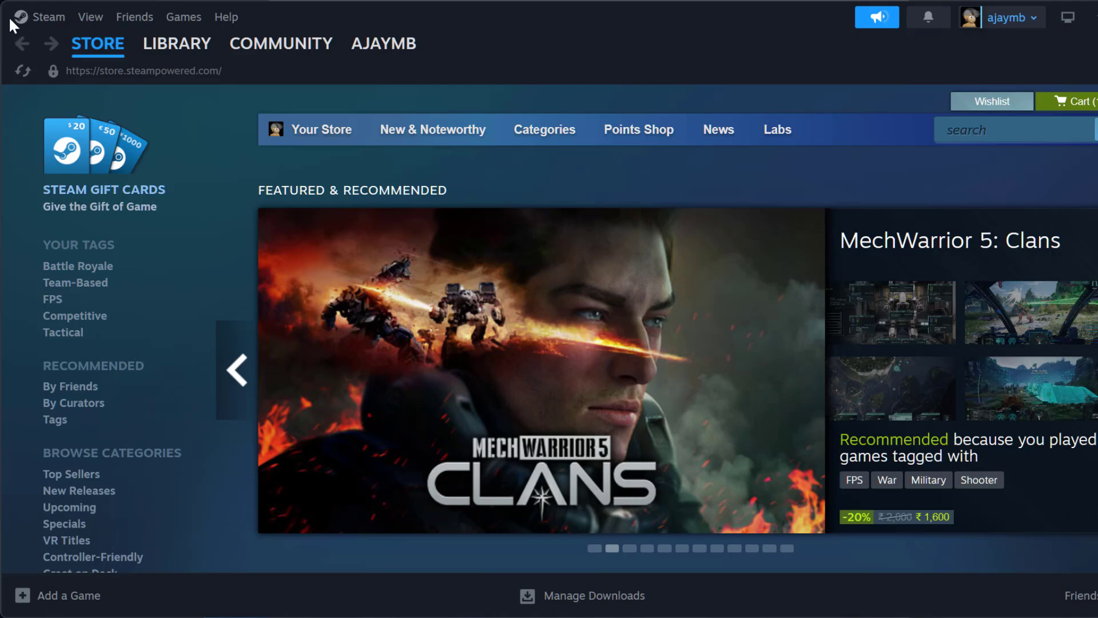
# Set the download region to Australia - Brisbane in the Downloads settings and restart Steam immediately
pyautogui.click(35, 17)
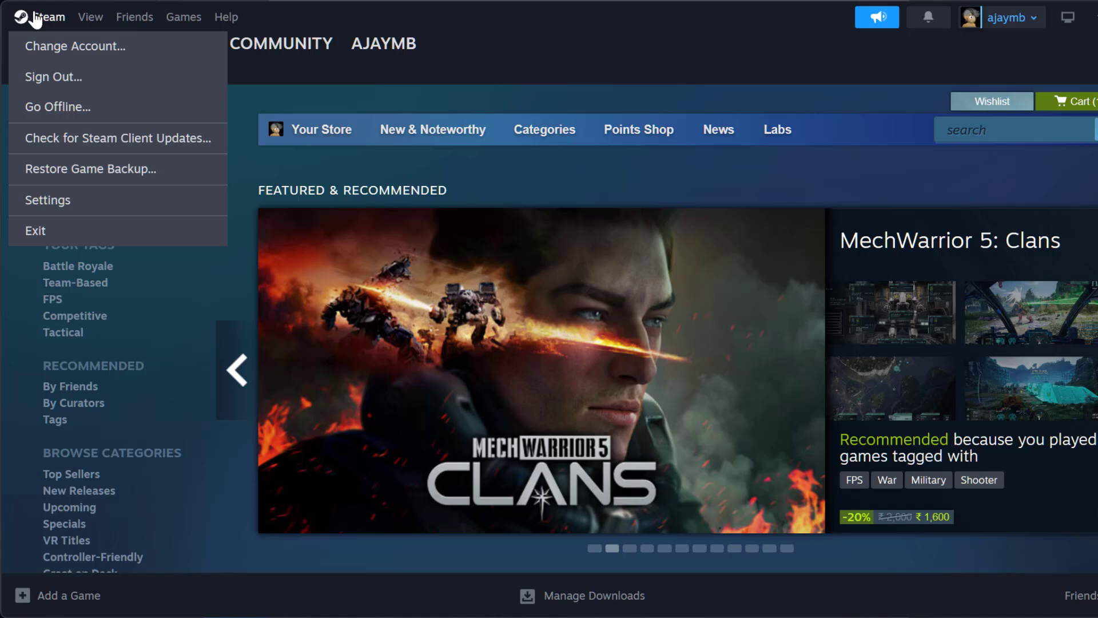
pyautogui.click(72, 202)
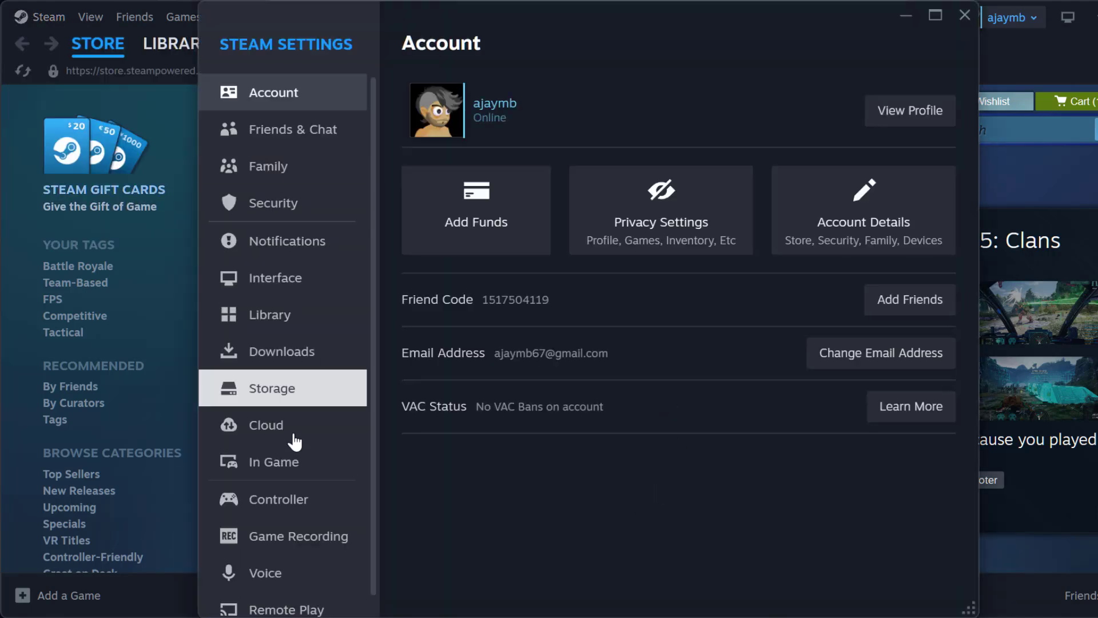
pyautogui.click(290, 361)
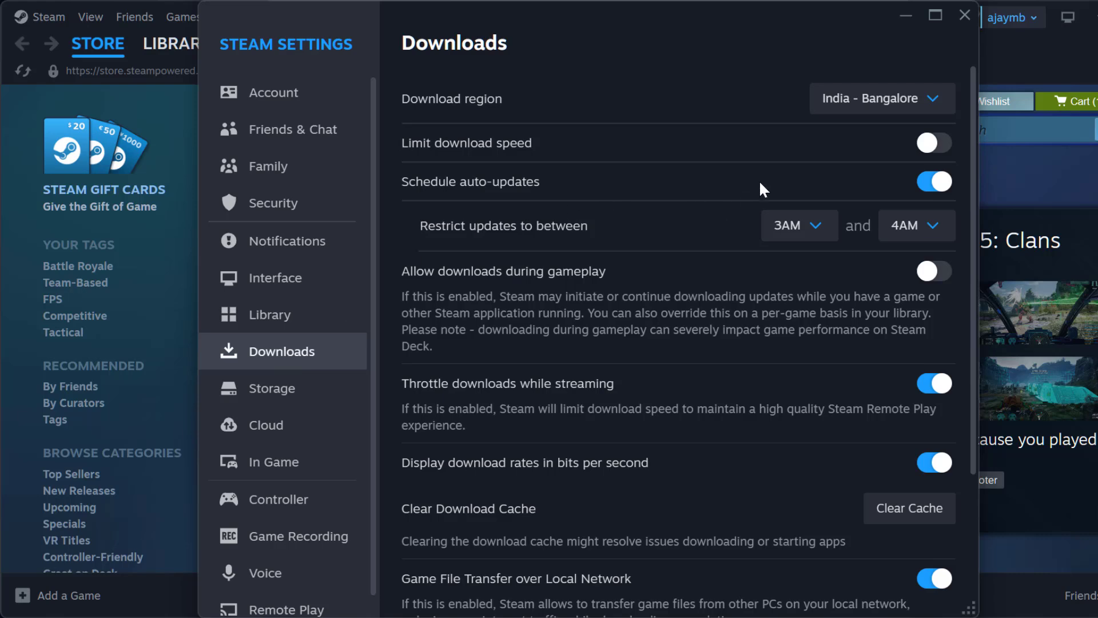
pyautogui.click(927, 102)
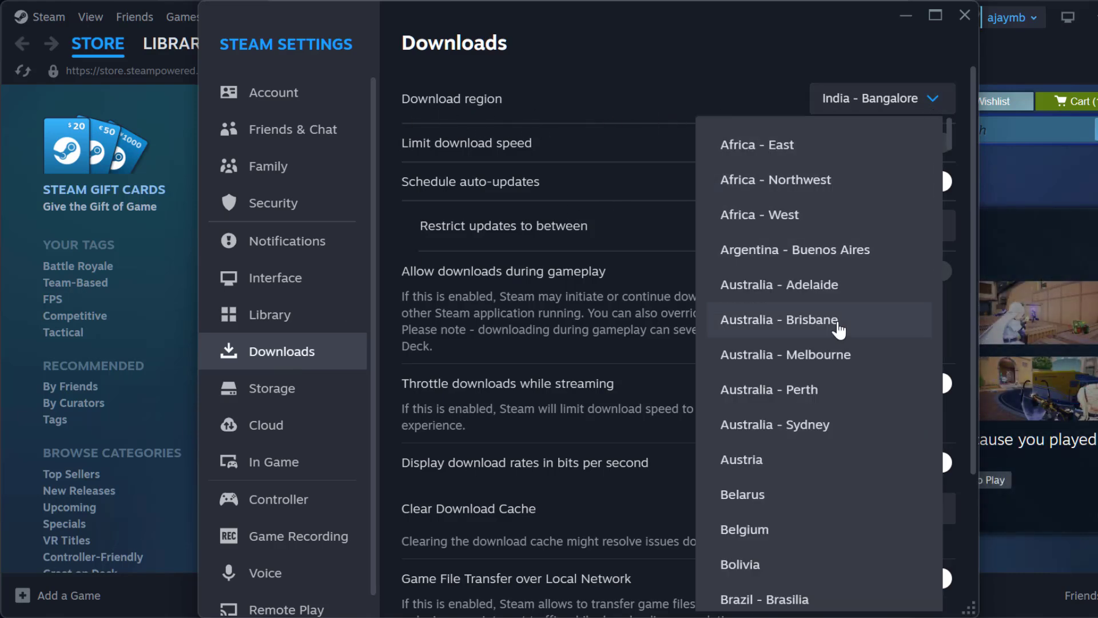
pyautogui.click(758, 322)
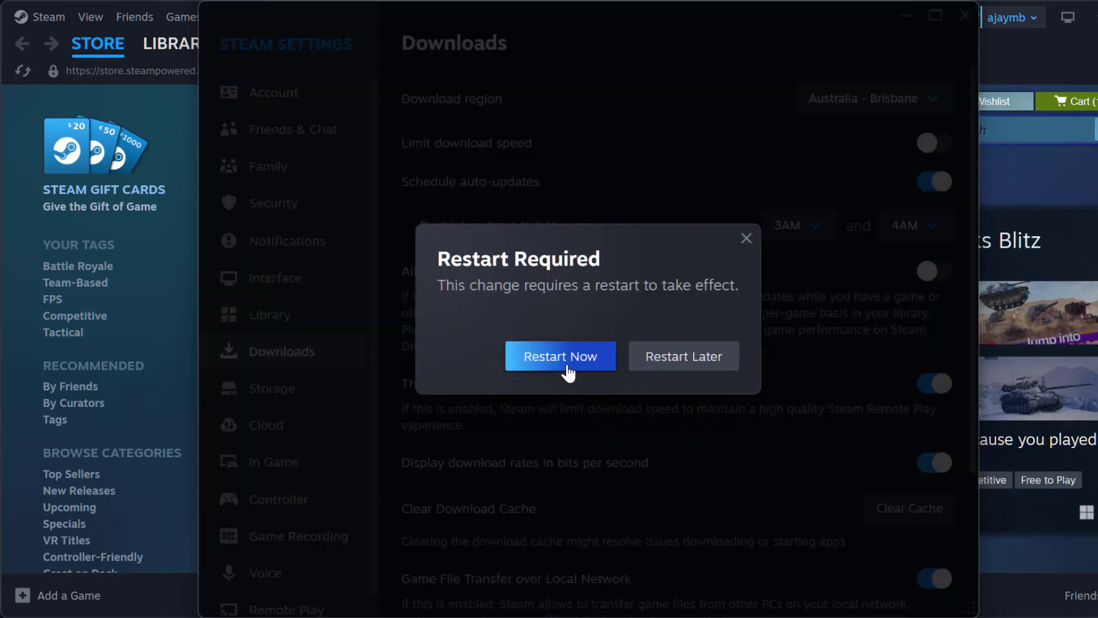
pyautogui.click(566, 366)
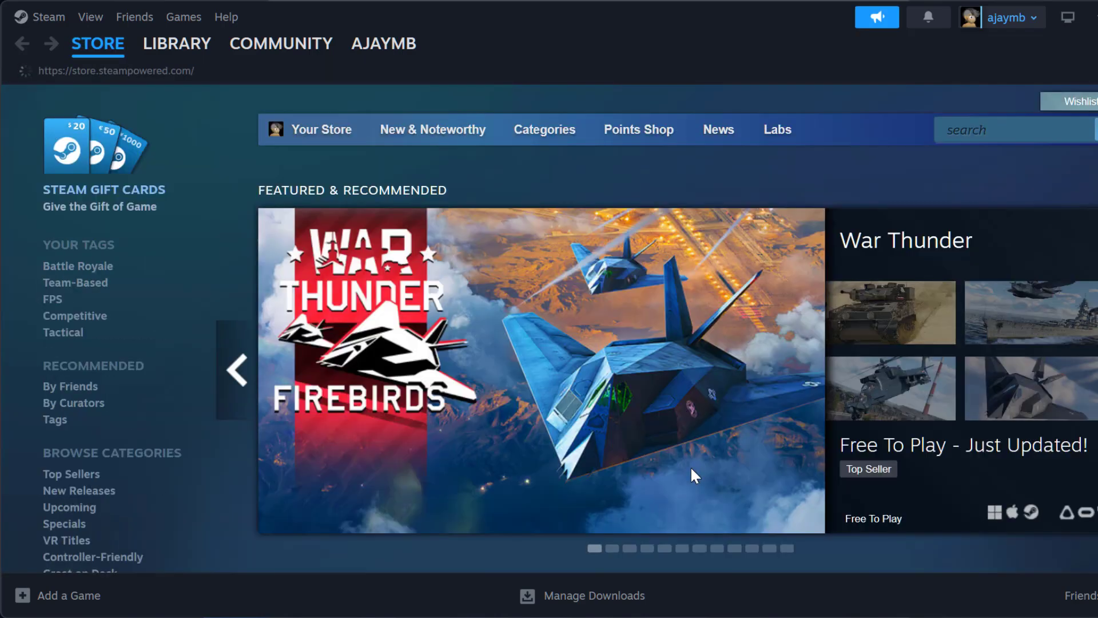
# Set the download region to India - Chennai in the Downloads settings and restart Steam immediately
pyautogui.moveTo(78, 50)
pyautogui.click(23, 18)
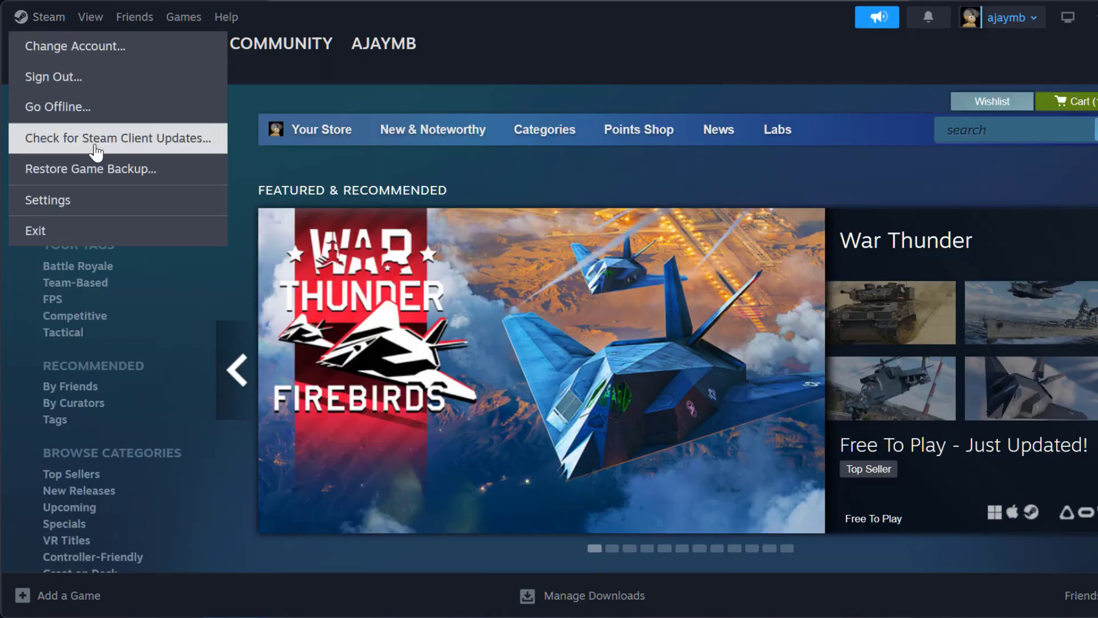
pyautogui.click(103, 196)
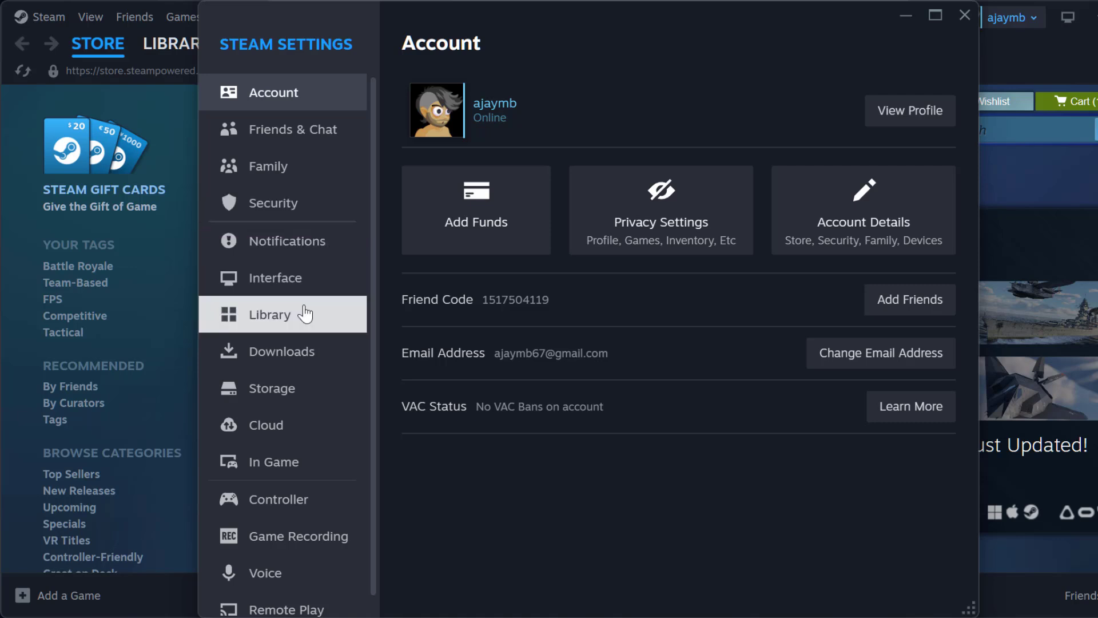
pyautogui.click(283, 360)
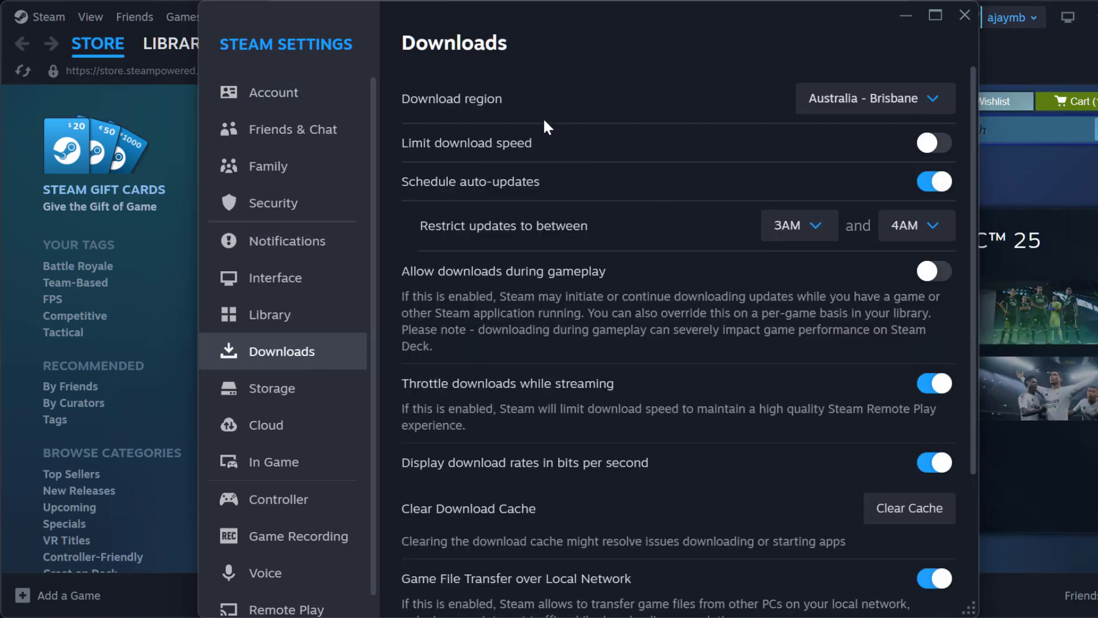
pyautogui.click(798, 109)
pyautogui.scroll(-5, 797, 458)
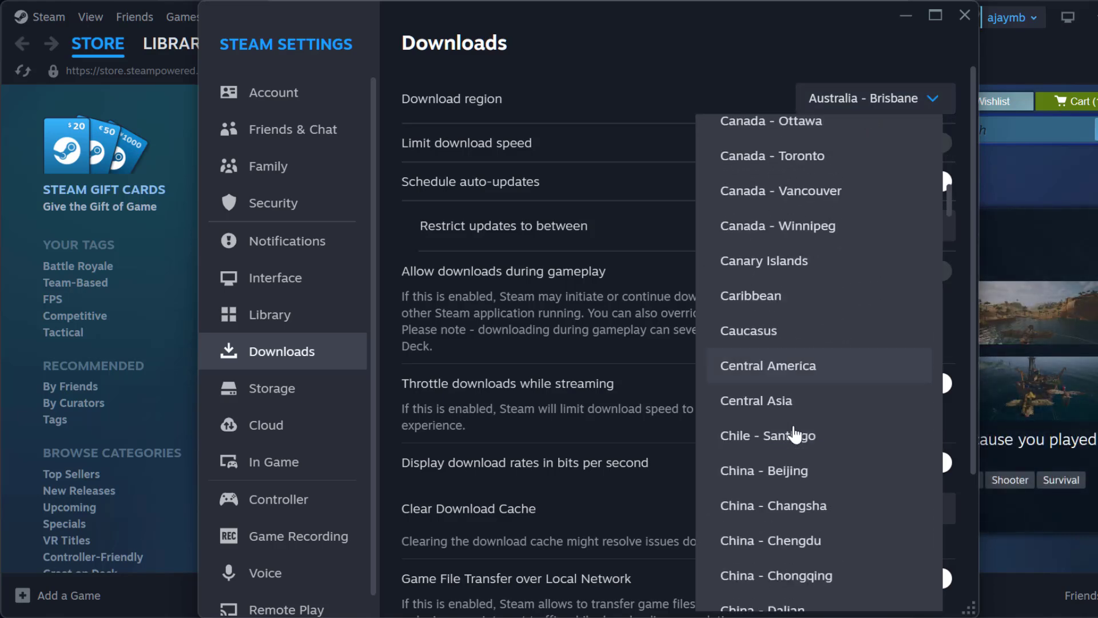
pyautogui.scroll(-15, 794, 435)
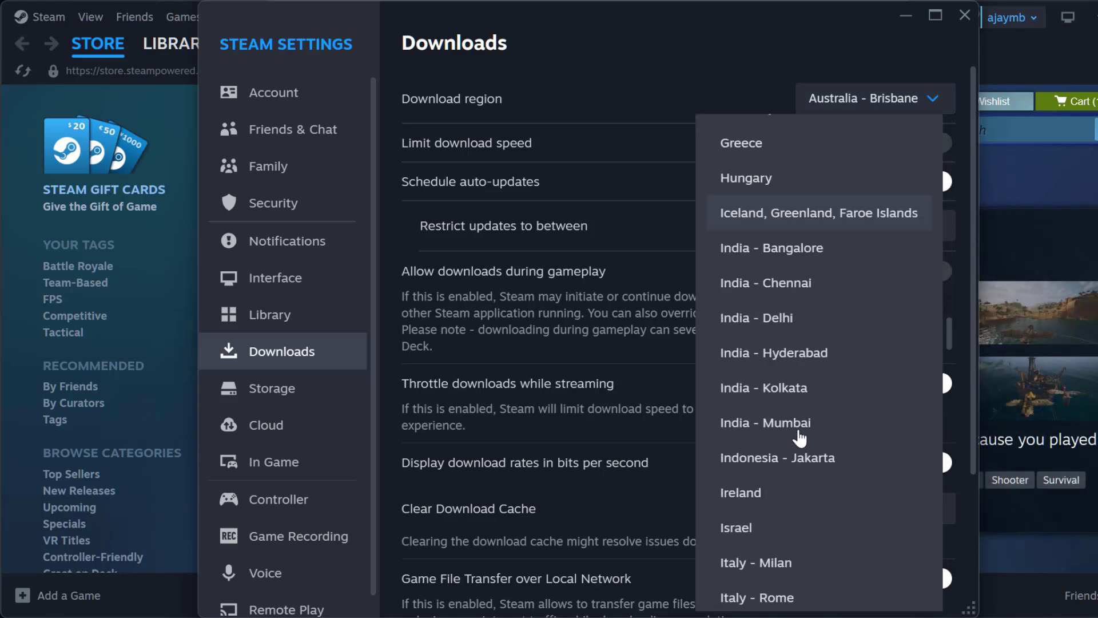
pyautogui.click(805, 293)
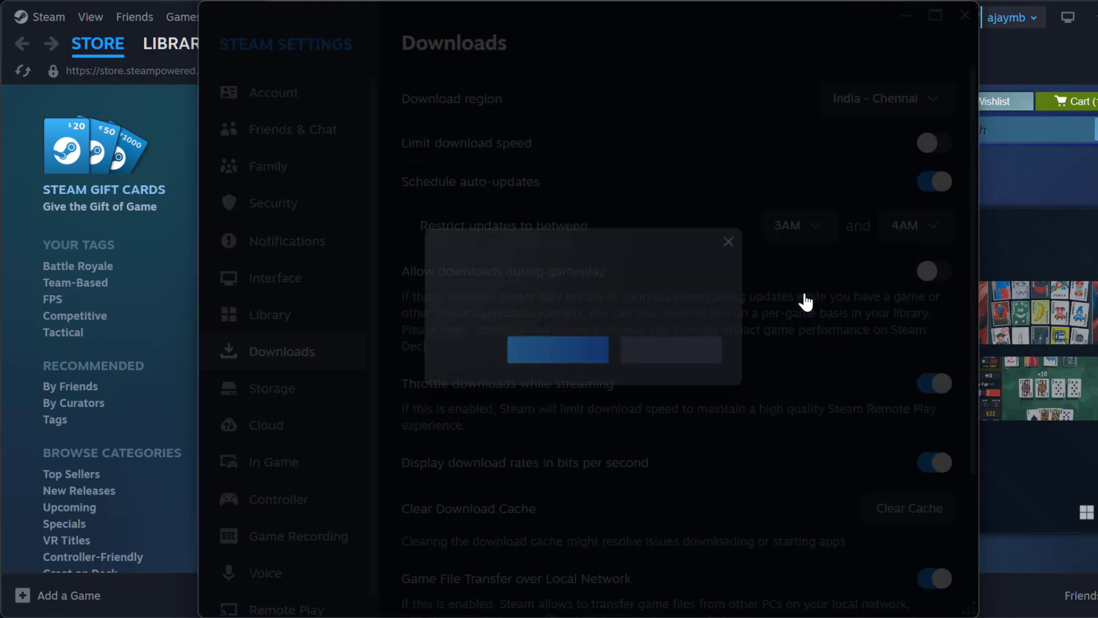
pyautogui.click(579, 361)
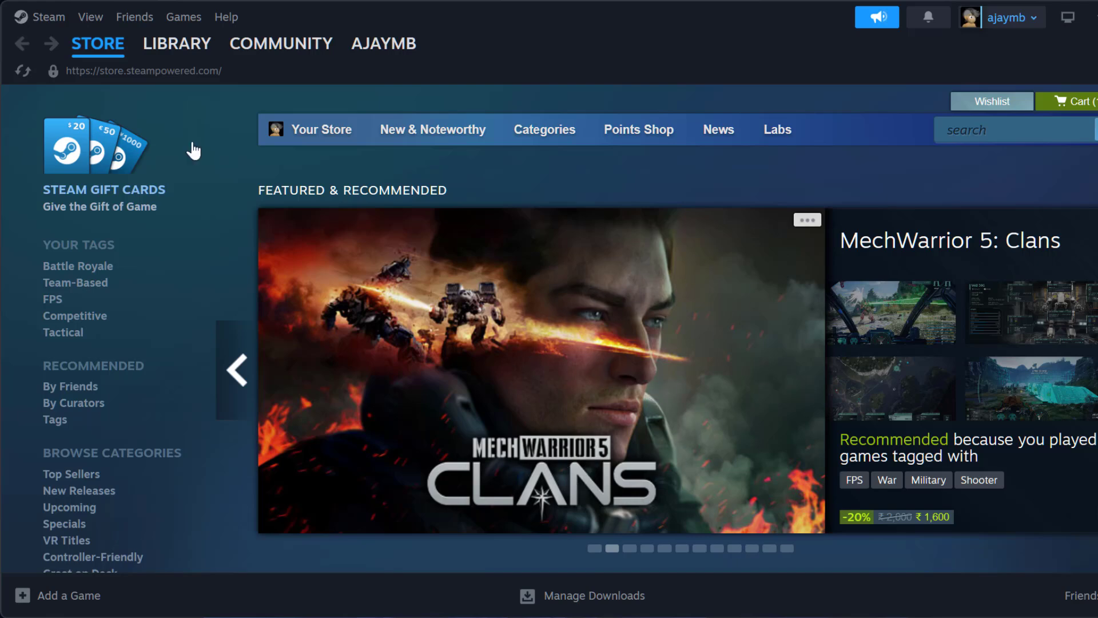
# Toggle the option to keep game saves in the Steam Cloud in the properties of Clicker Heroes, and close them
pyautogui.click(189, 51)
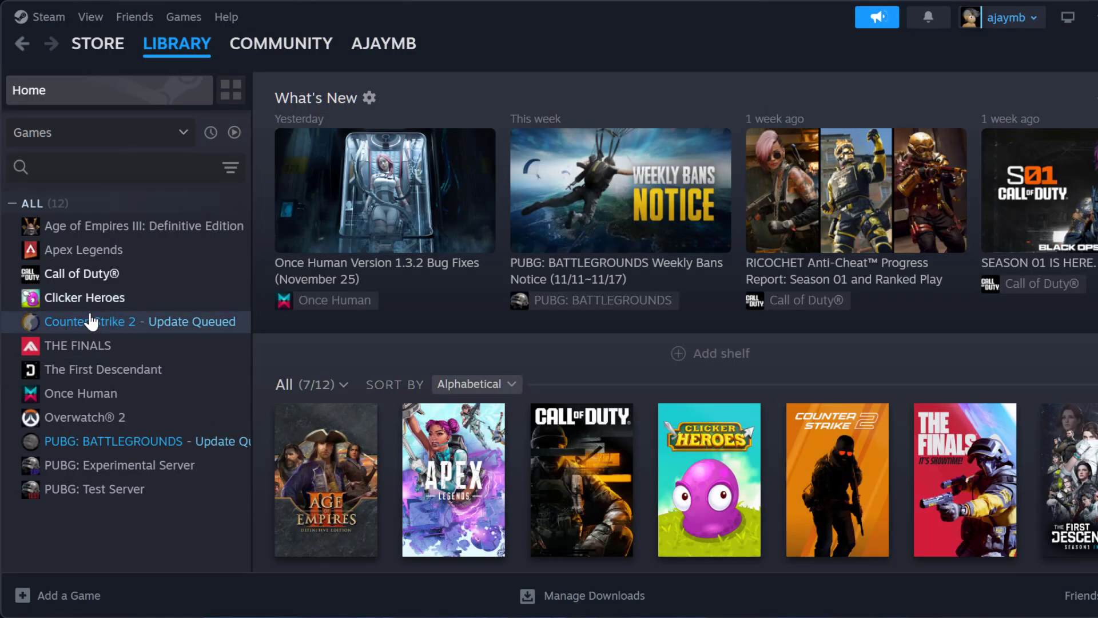
pyautogui.rightClick(92, 300)
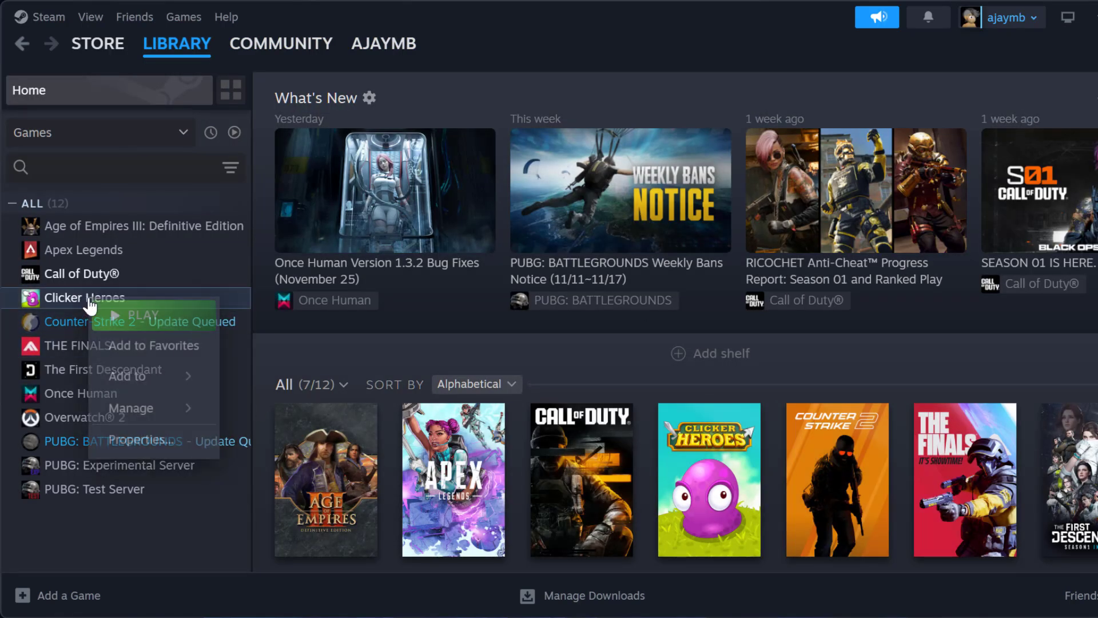
pyautogui.click(152, 452)
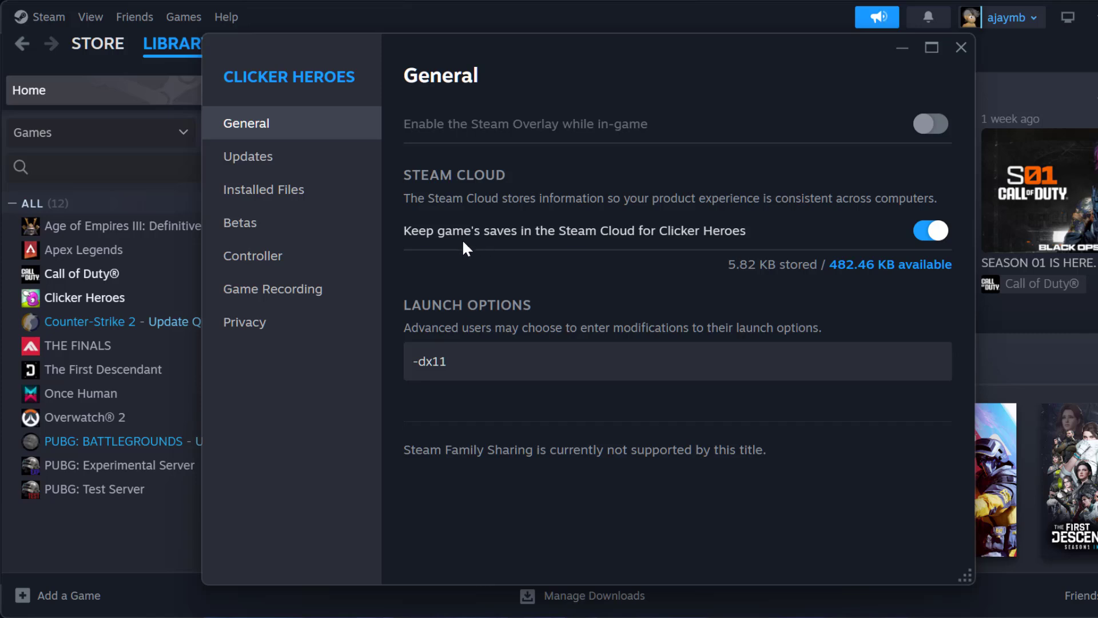
pyautogui.click(930, 238)
pyautogui.click(961, 47)
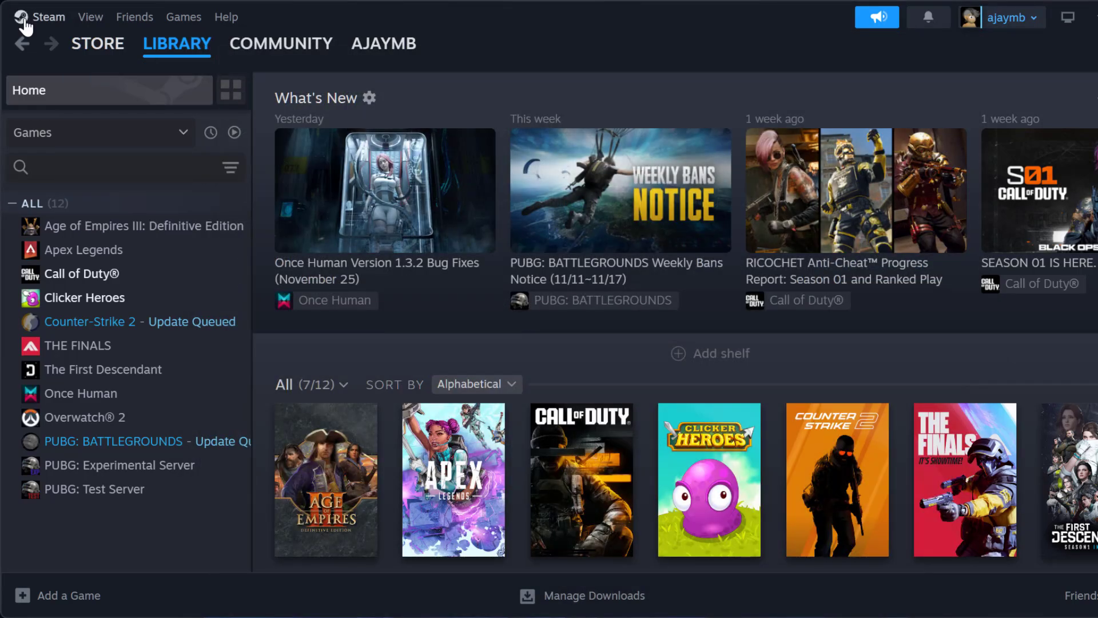
# Exit Steam completely
pyautogui.click(43, 17)
pyautogui.click(34, 234)
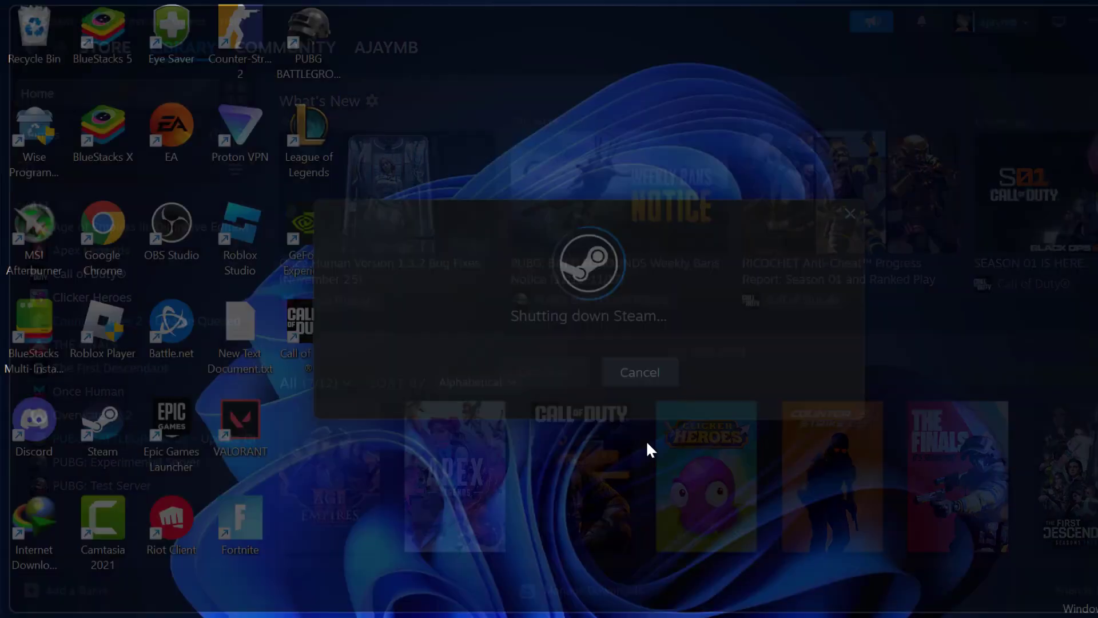
# Relaunch Steam from the Windows search and open the library's home page
pyautogui.press('super+s')
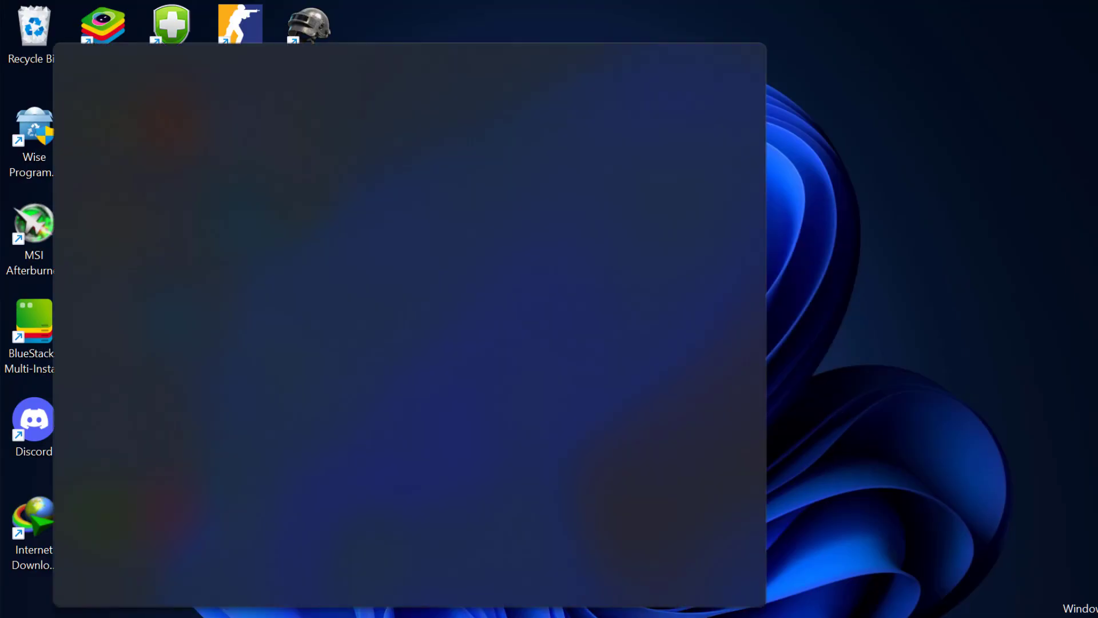
pyautogui.write('stea')
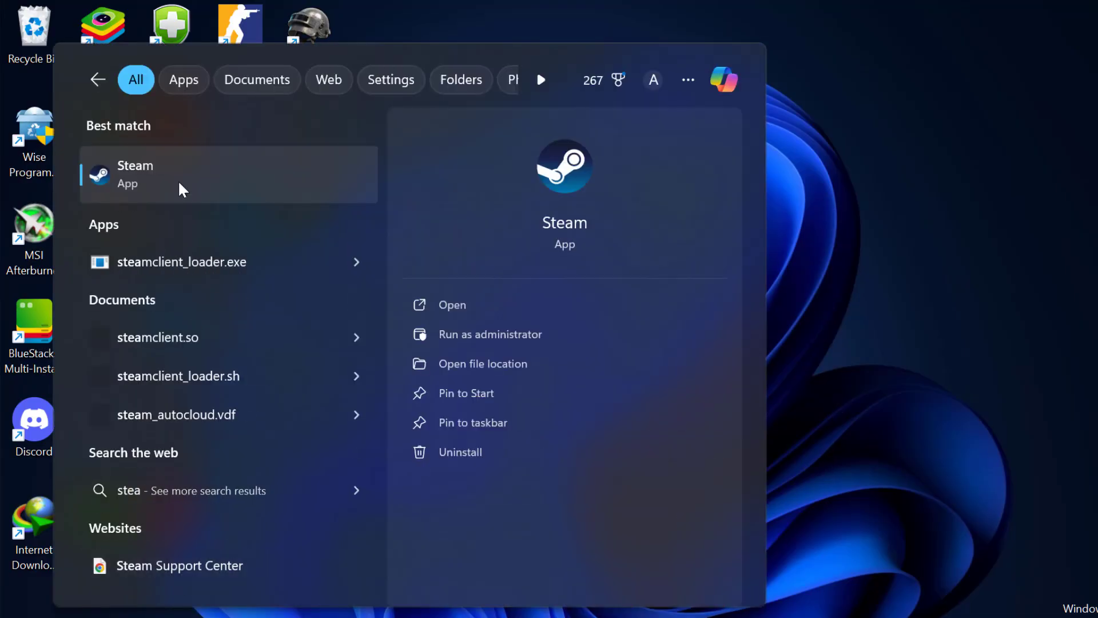
pyautogui.click(179, 184)
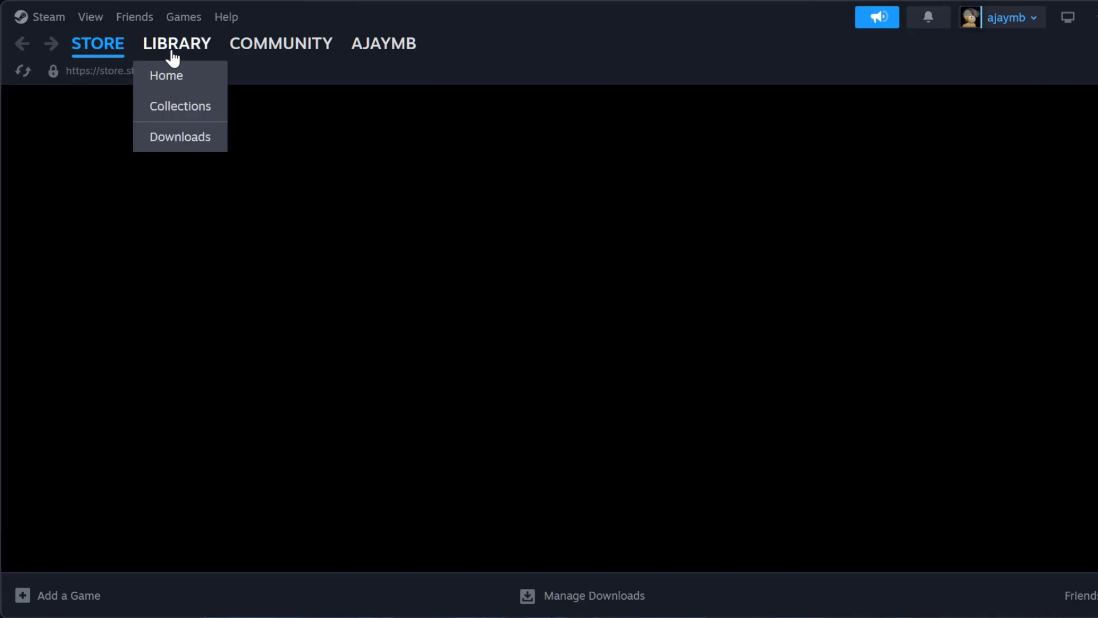
pyautogui.click(171, 75)
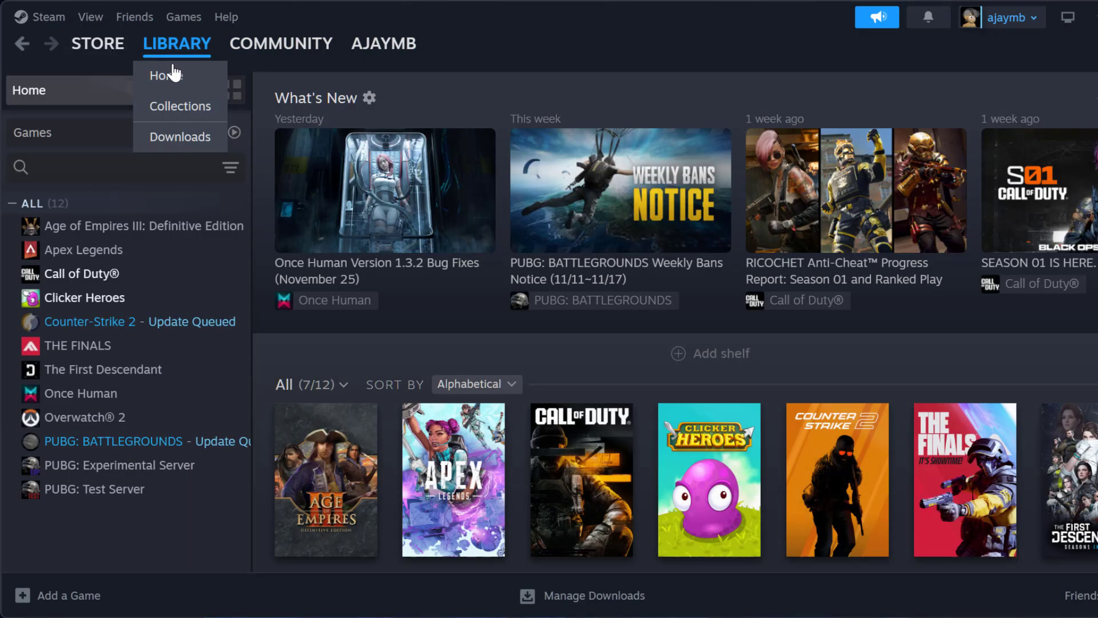
# Enable keeping game saves in the Steam Cloud in the properties of Clicker Heroes, and close them
pyautogui.rightClick(88, 302)
pyautogui.click(144, 450)
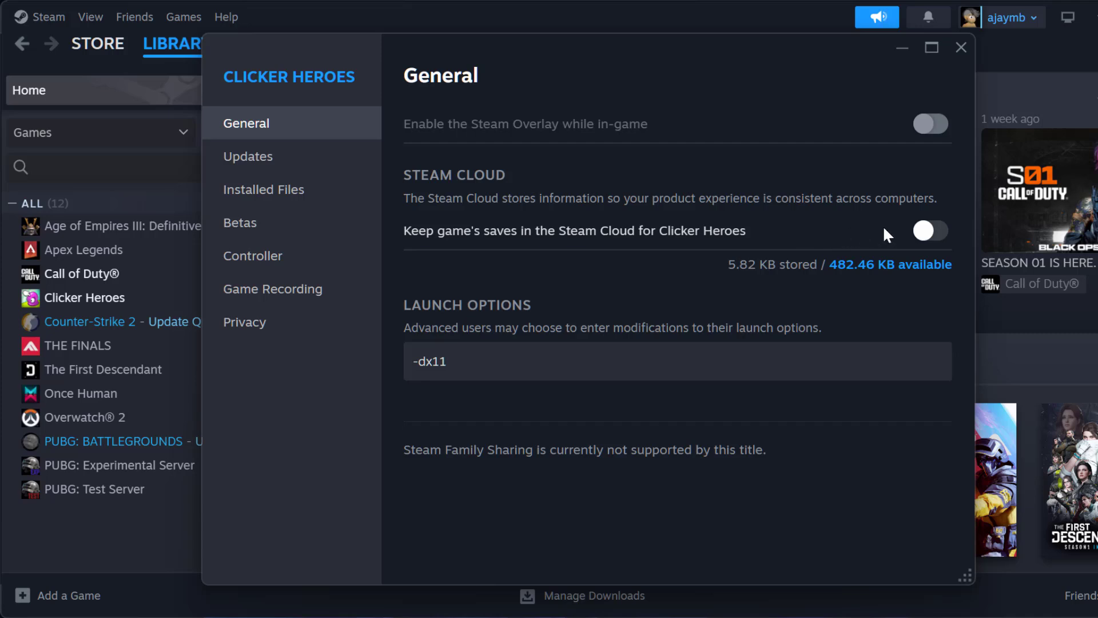
pyautogui.click(927, 231)
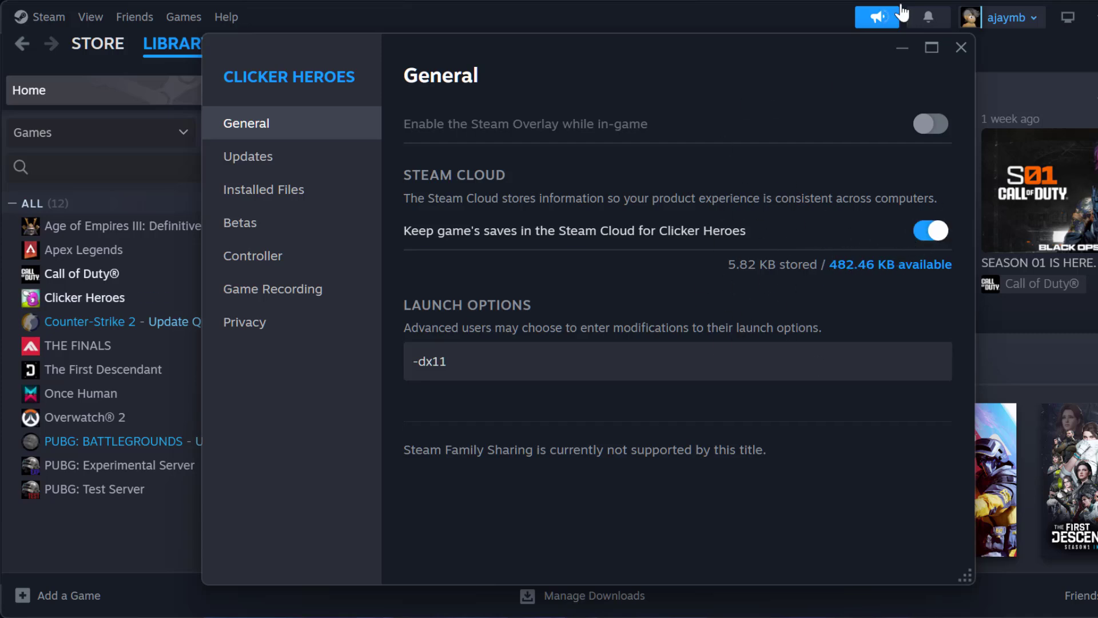
pyautogui.click(961, 48)
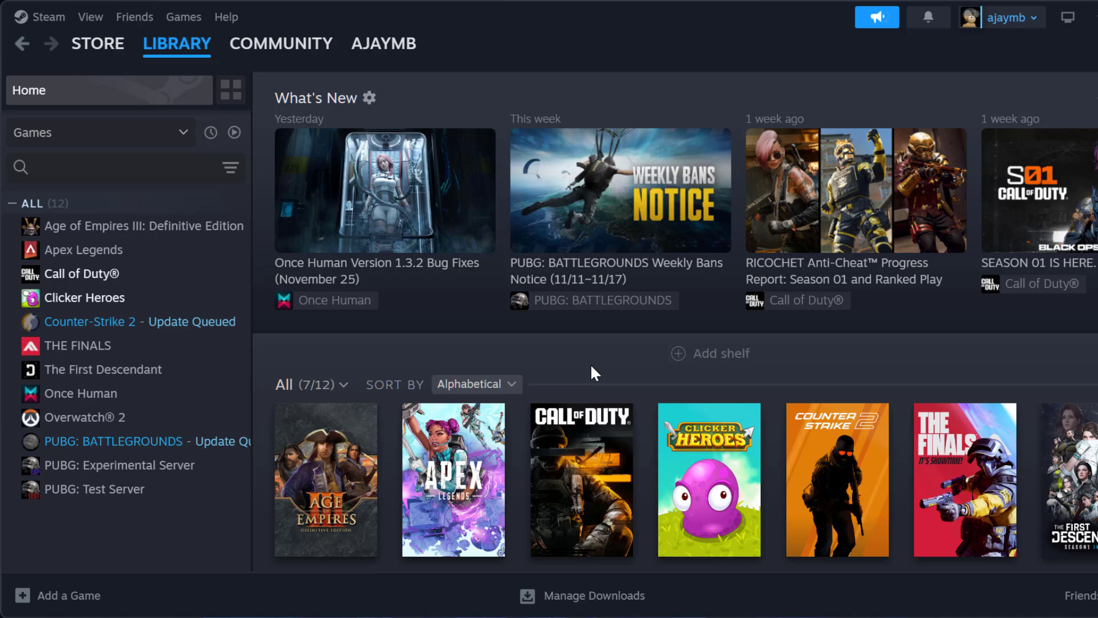
# Open the Clicker Heroes library page and try repeatedly to launch the game, declining the User Account Control request
pyautogui.click(99, 310)
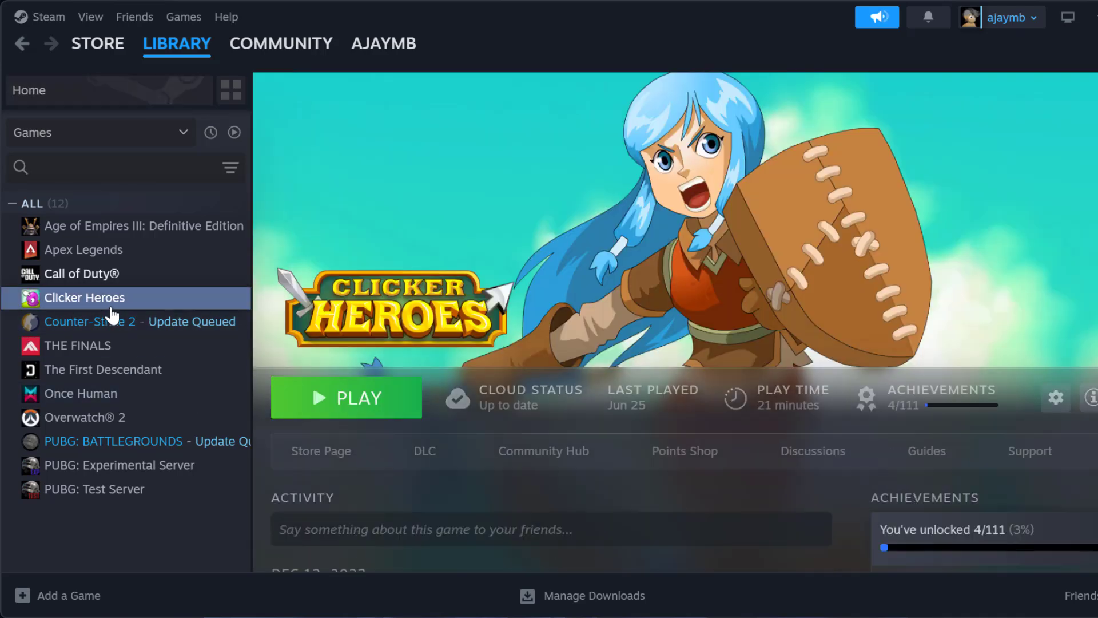
pyautogui.click(370, 414)
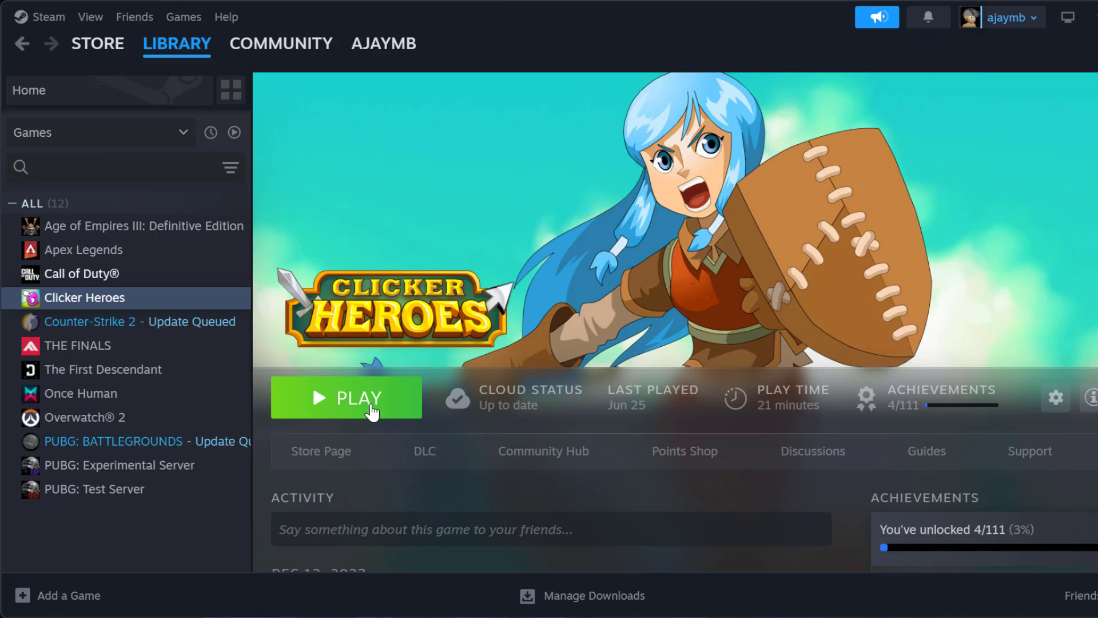
pyautogui.click(371, 411)
pyautogui.click(371, 413)
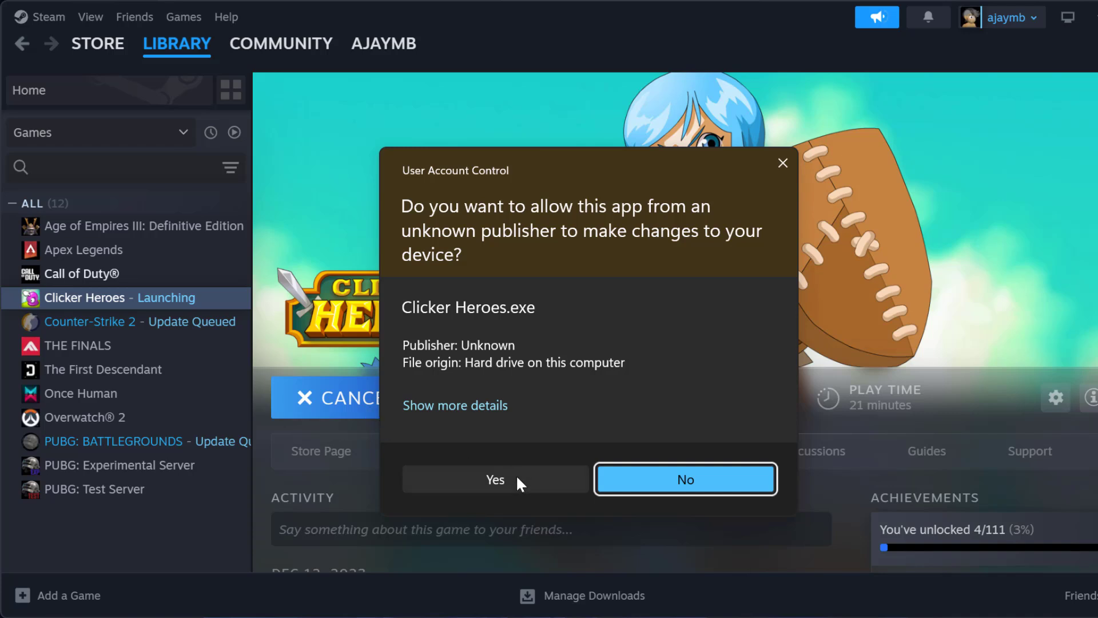
pyautogui.click(622, 480)
pyautogui.click(341, 411)
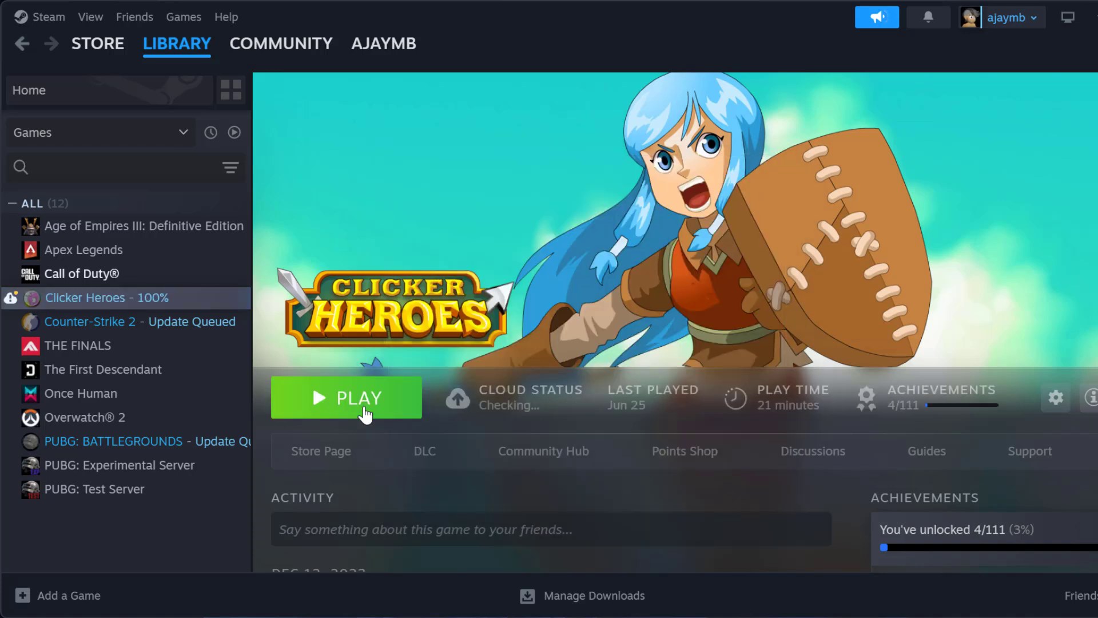
pyautogui.click(364, 408)
pyautogui.click(364, 408)
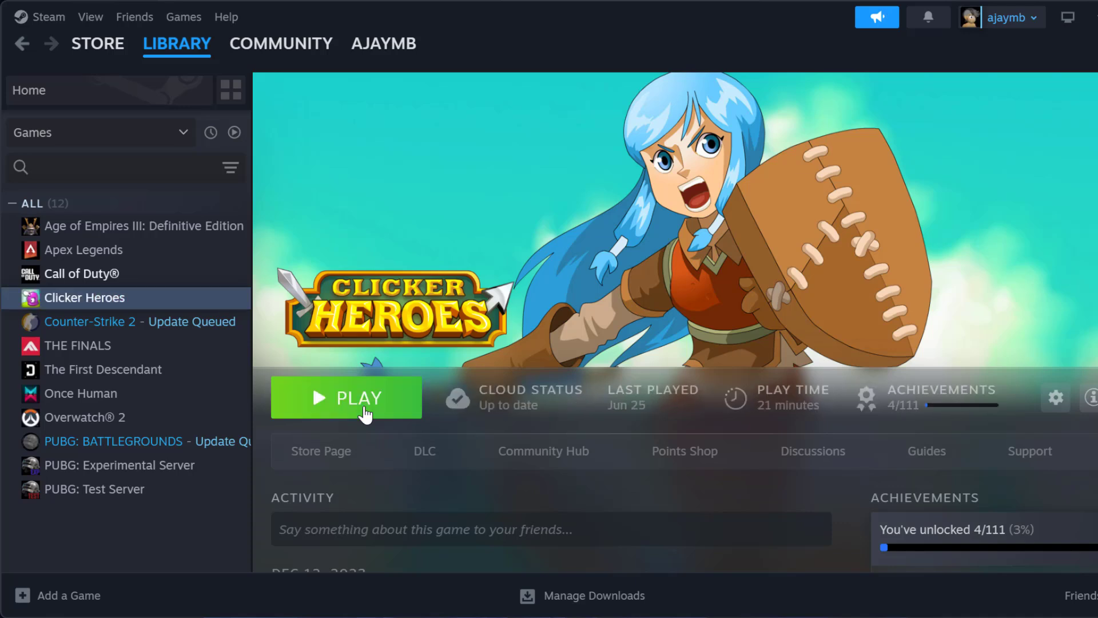
pyautogui.click(364, 408)
pyautogui.click(364, 409)
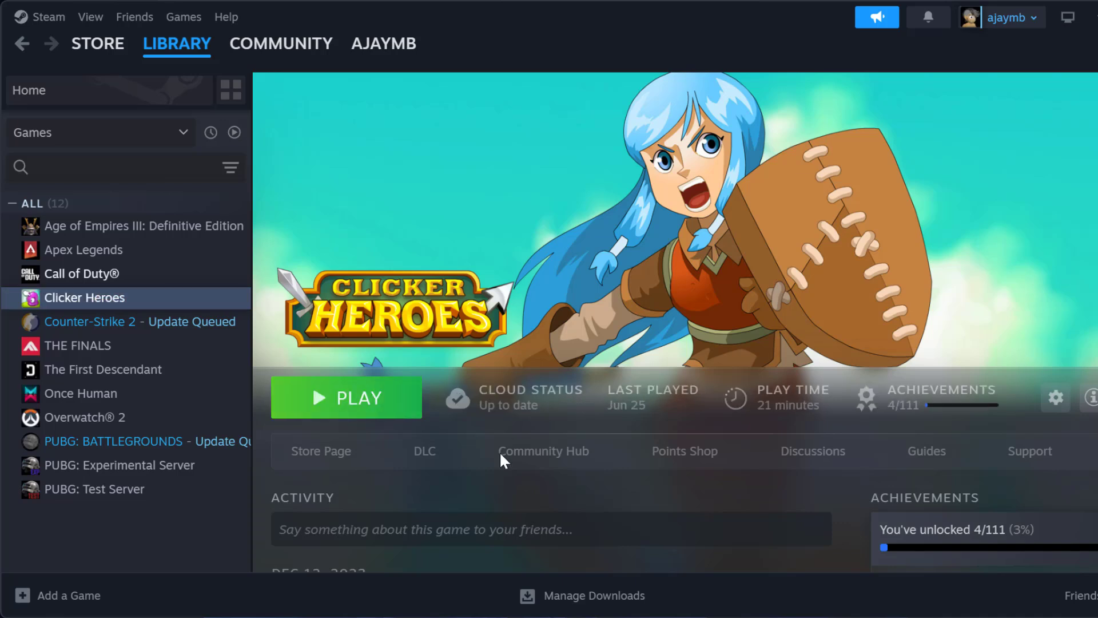